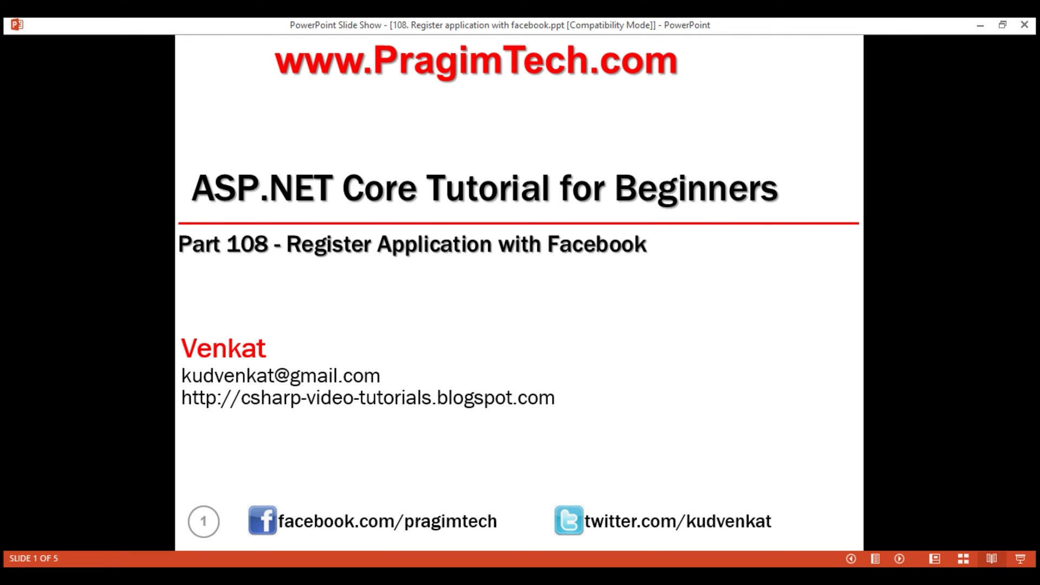
- Advance the slide show from the title slide to slide 2, 'Register Application with Facebook'
key("Right")
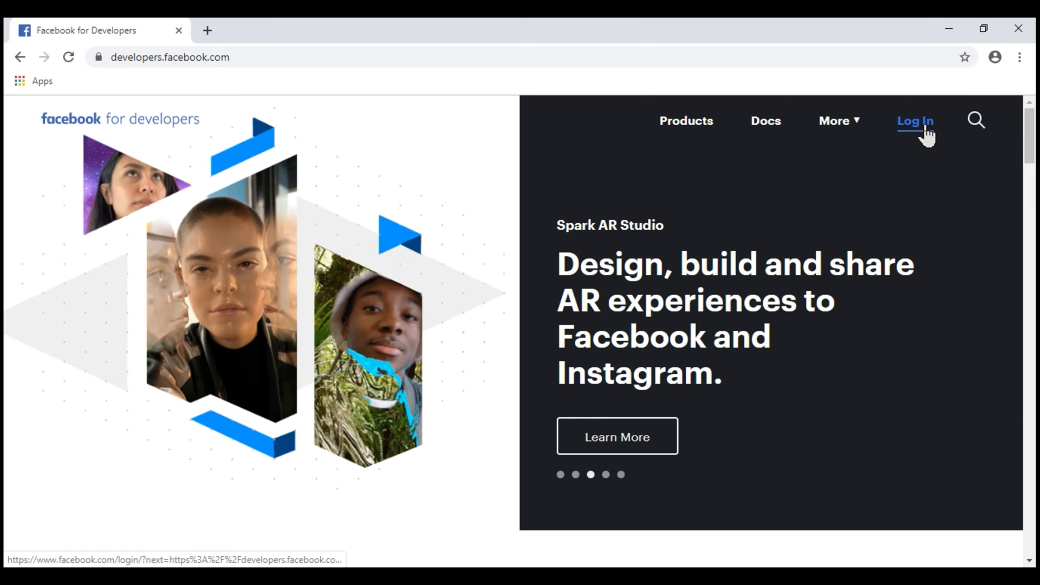
- Sign in to Facebook for Developers with the developer account's email and password
left_click(924, 123)
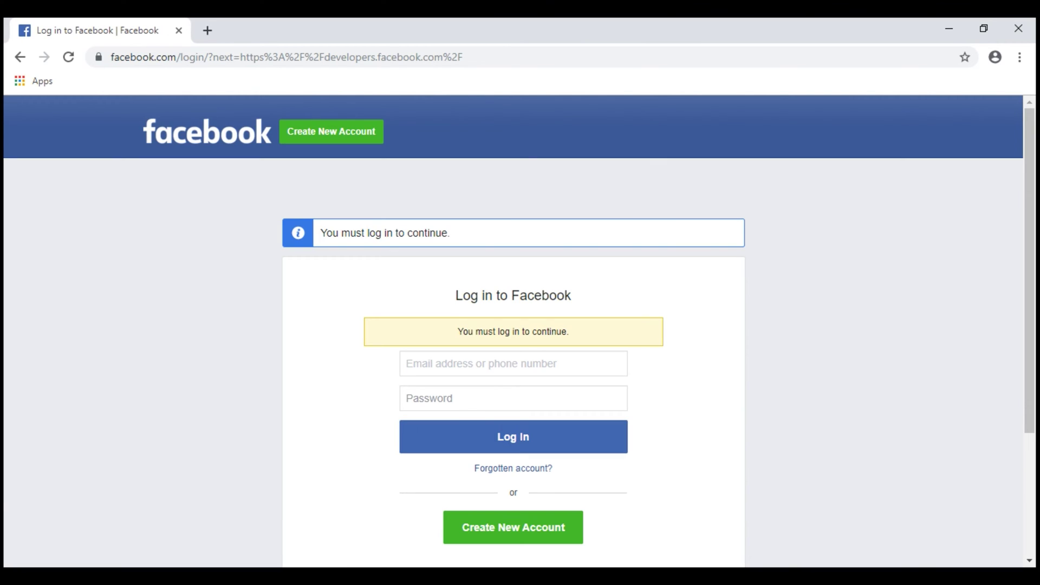
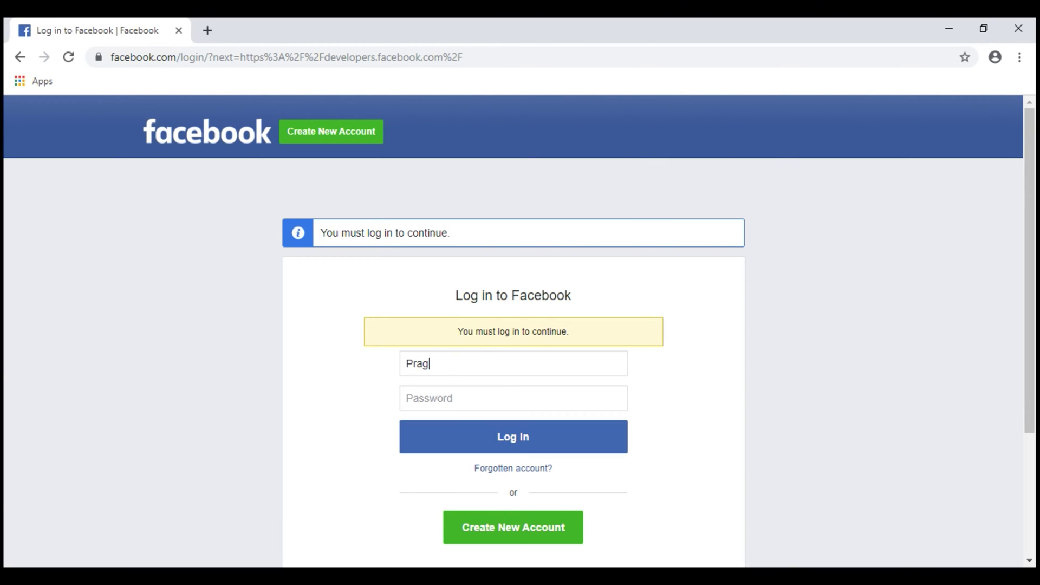
key("Tab")
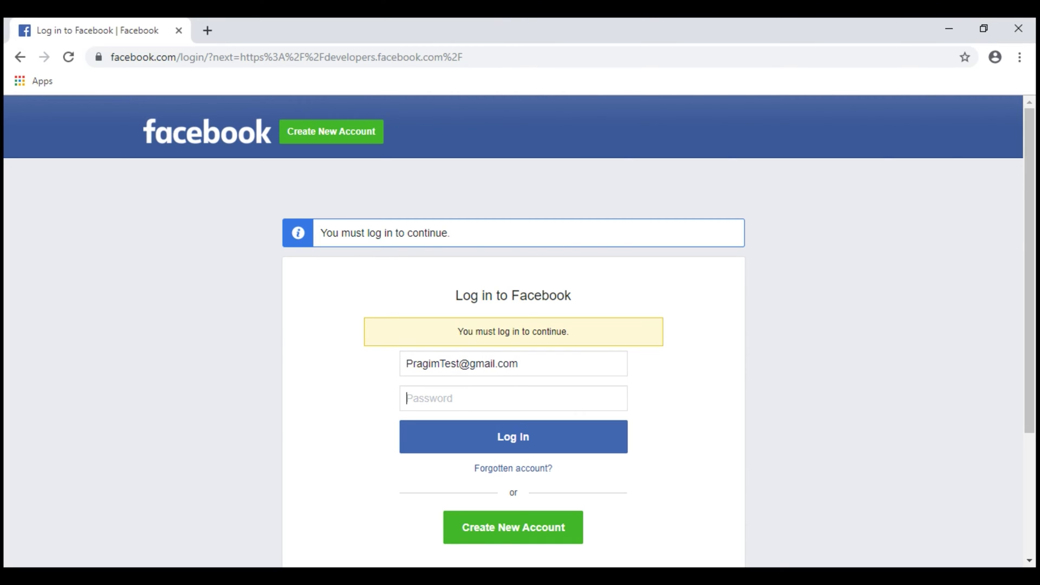
type("********")
key("Return")
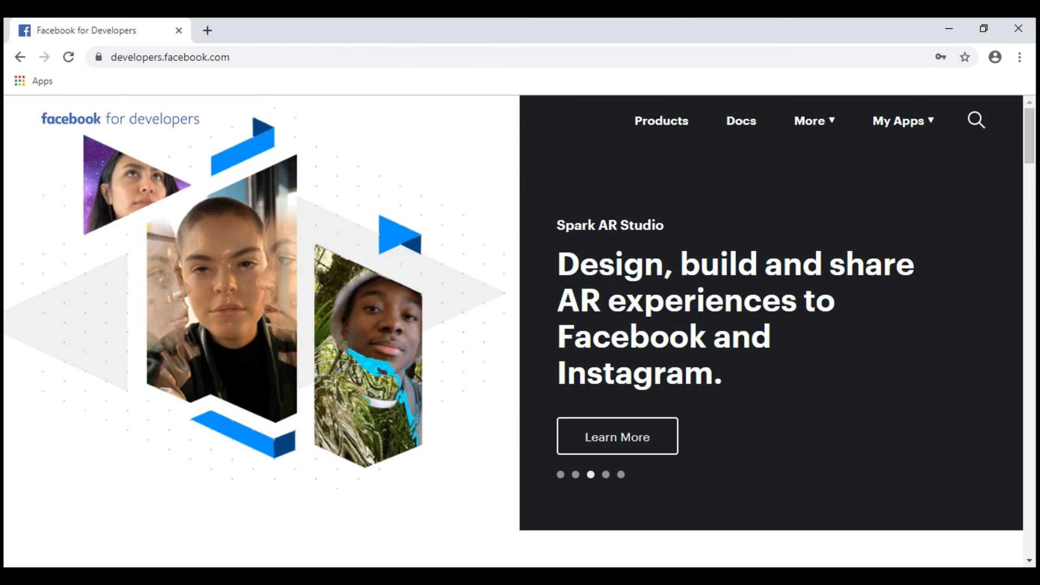
left_click(901, 120)
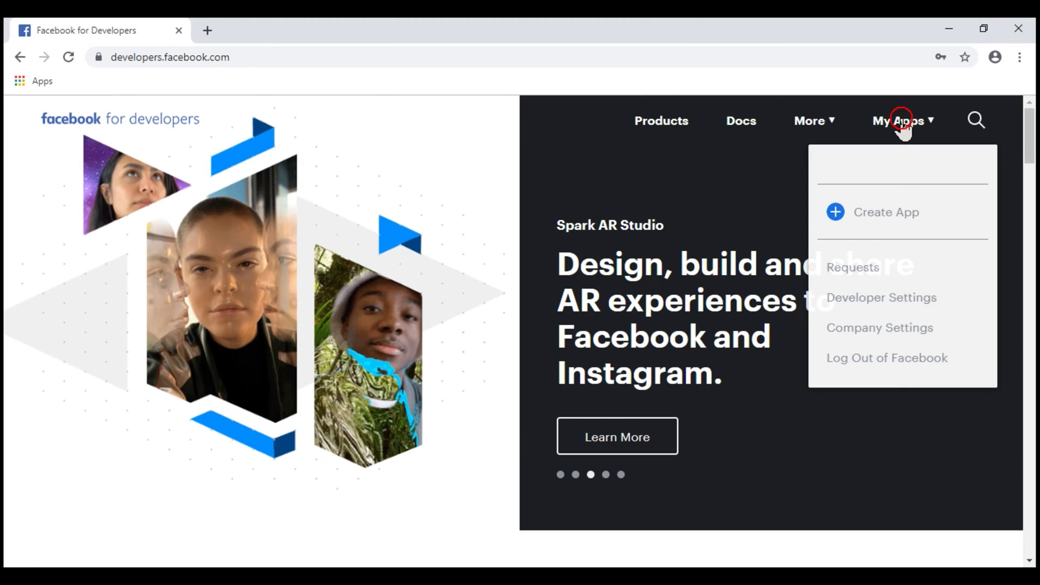
- Create a new app with display name 'Employee Mgmt Client' and pass the reCAPTCHA check
left_click(870, 213)
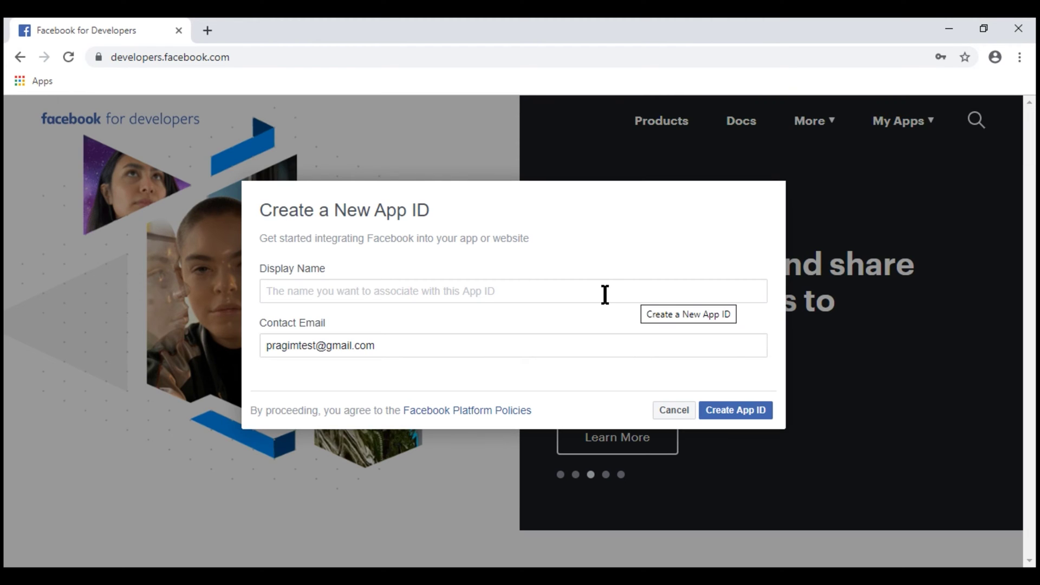
left_click(604, 293)
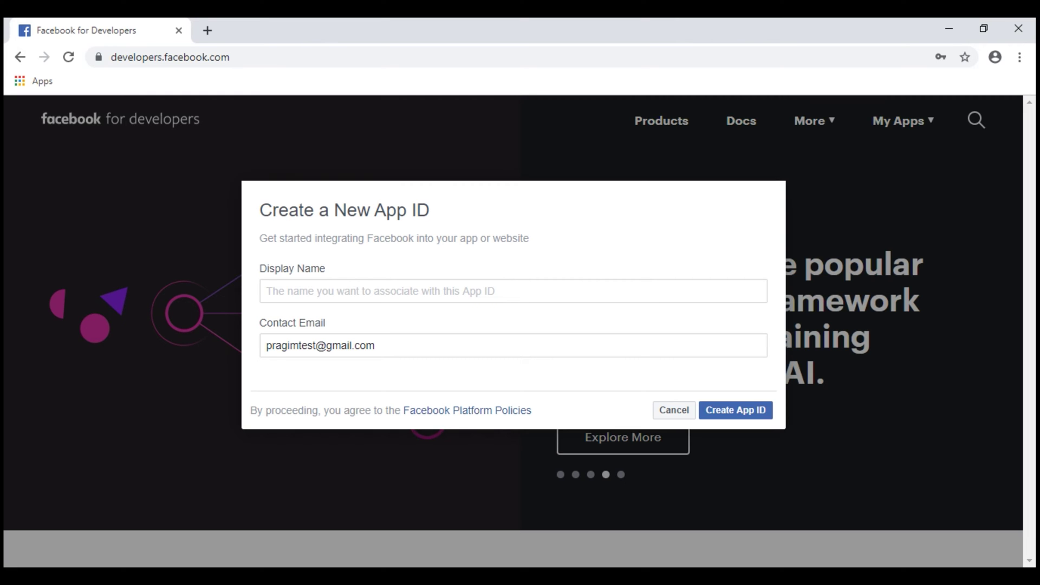
type("Employe")
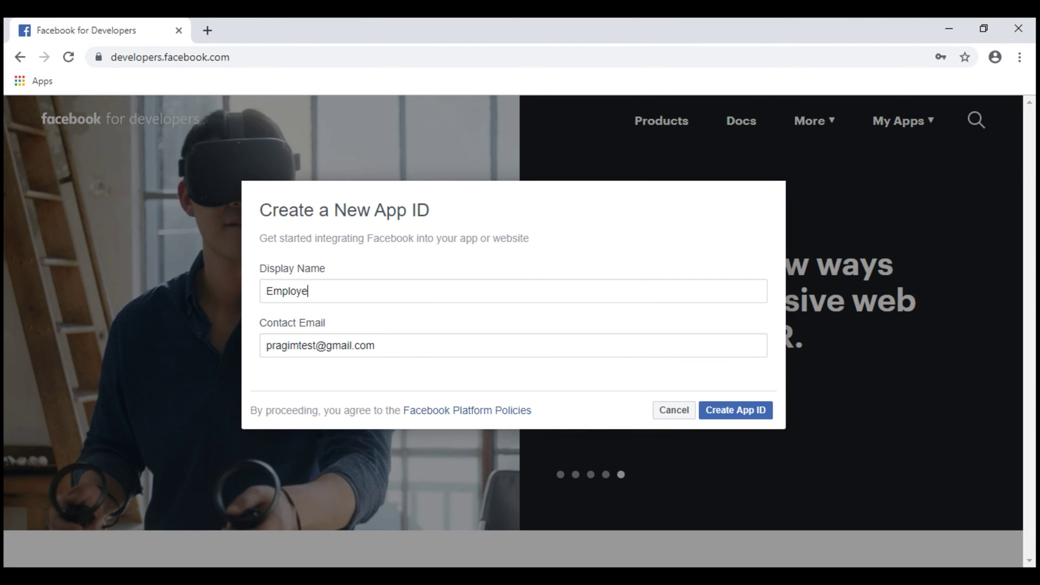
type("e Mgmt Client")
key("Tab")
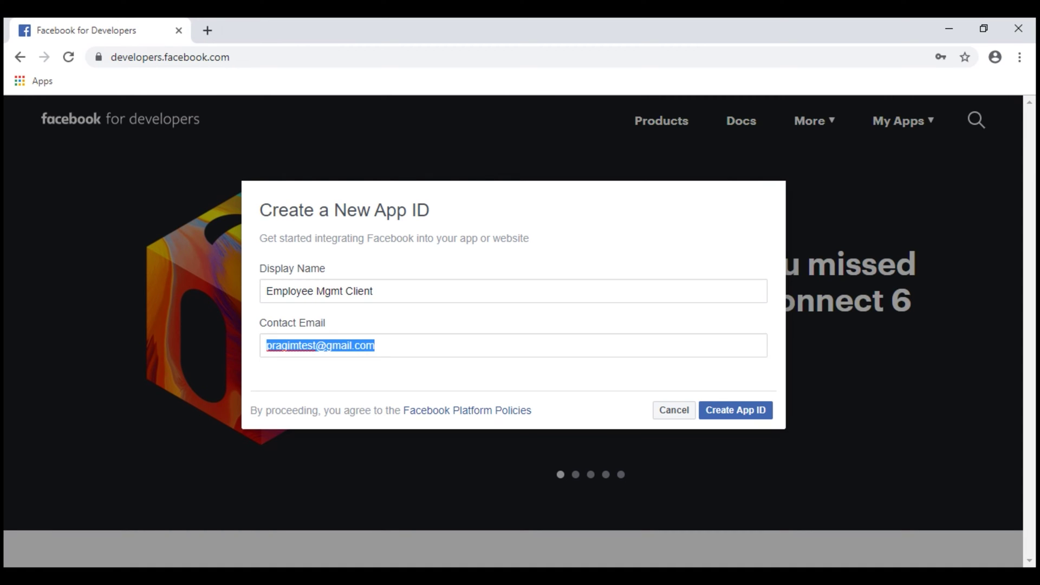
left_click(726, 414)
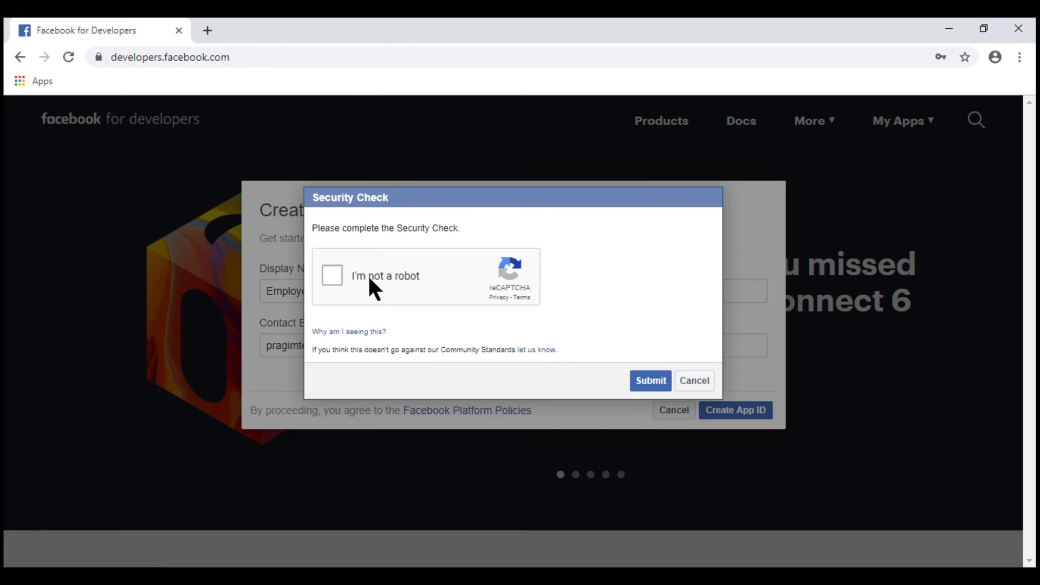
left_click(371, 286)
left_click(654, 380)
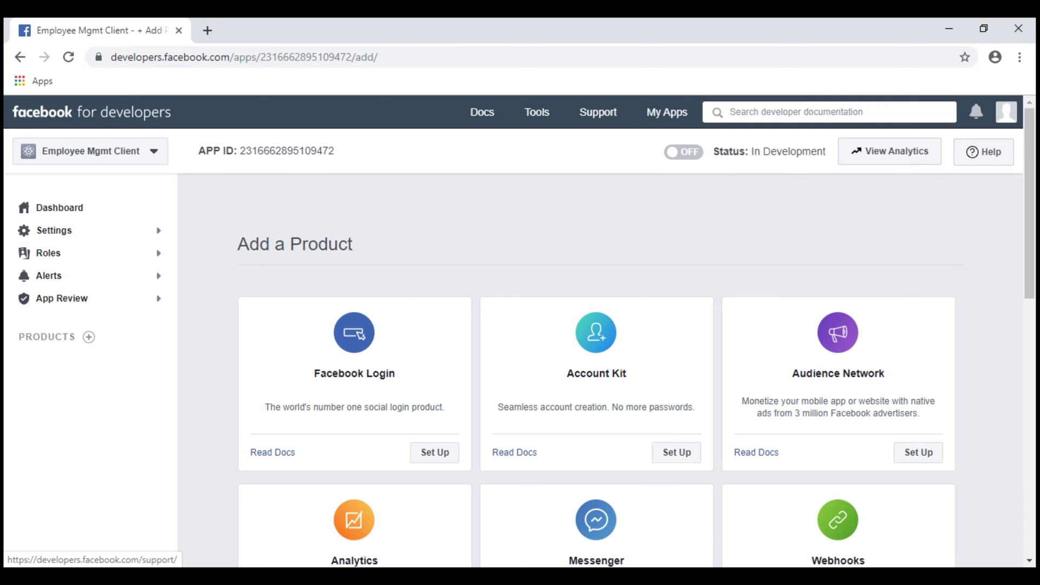
- Set up the Facebook Login product on the Employee Mgmt Client app
left_click(155, 157)
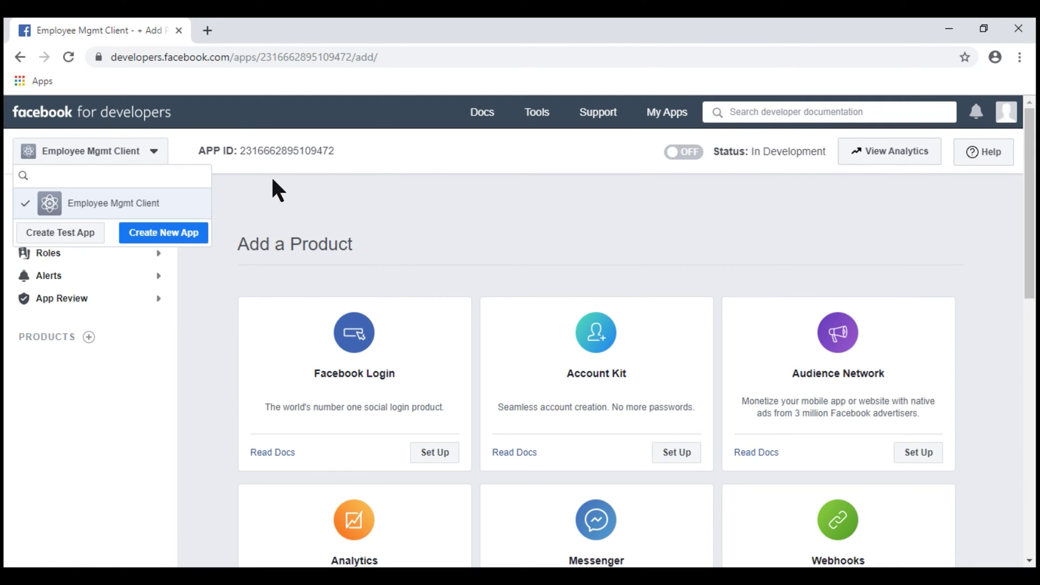
left_click(293, 187)
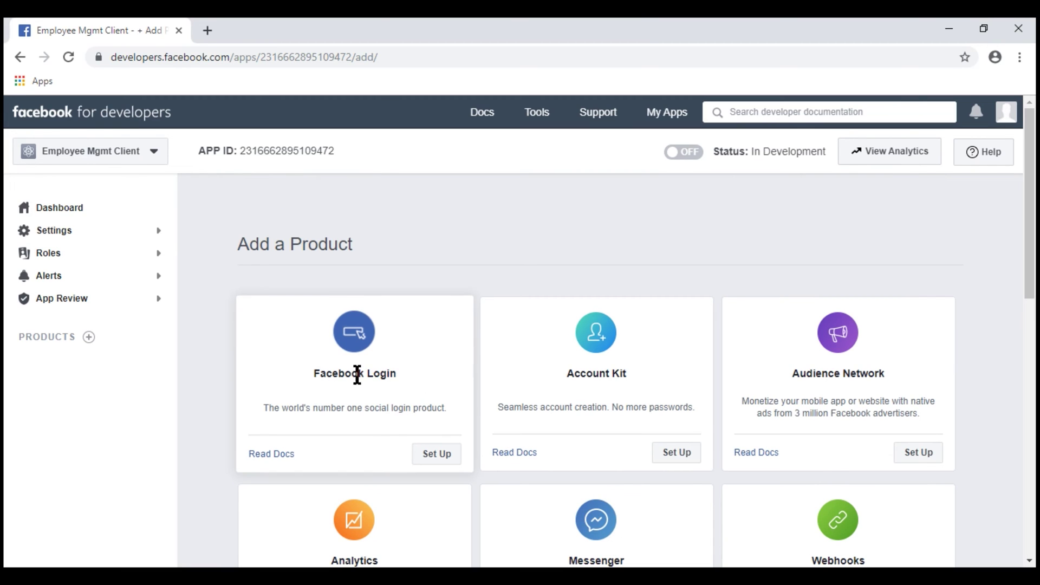
left_click(430, 457)
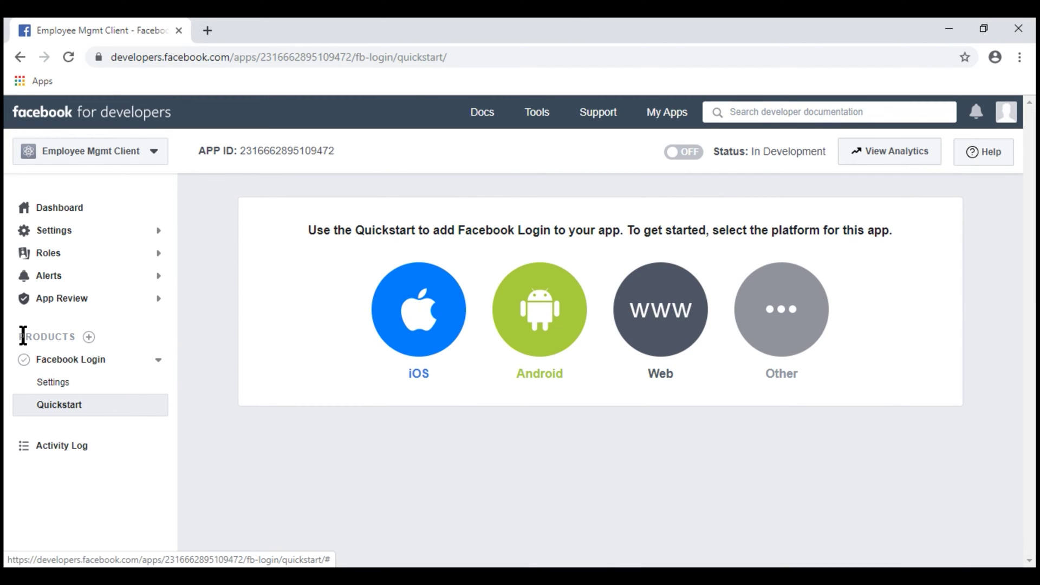
- In Facebook Login settings, focus the Valid OAuth Redirect URIs field, then switch to Visual Studio's Startup.cs
left_click(53, 385)
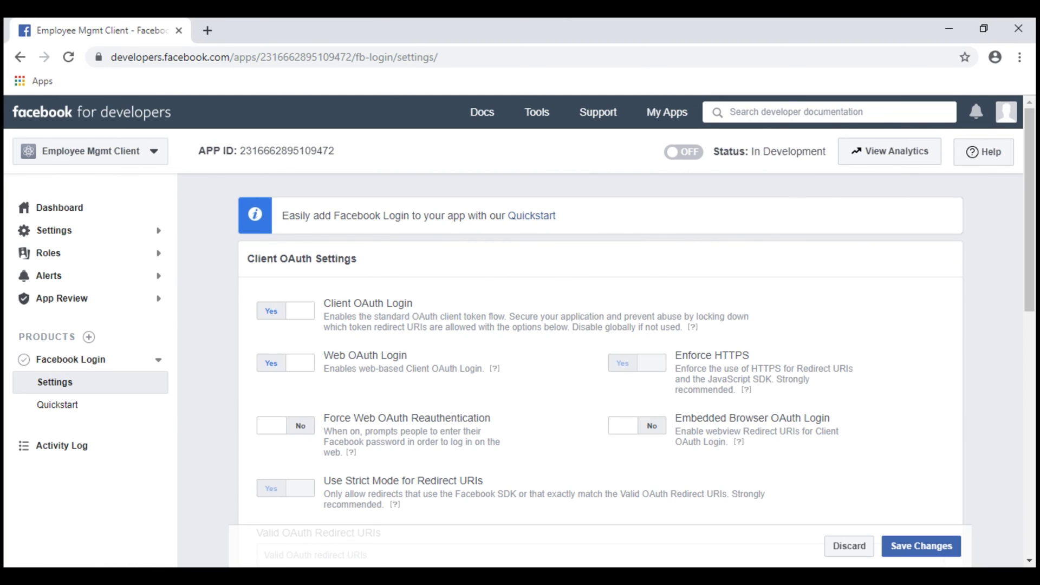
triple_click(361, 302)
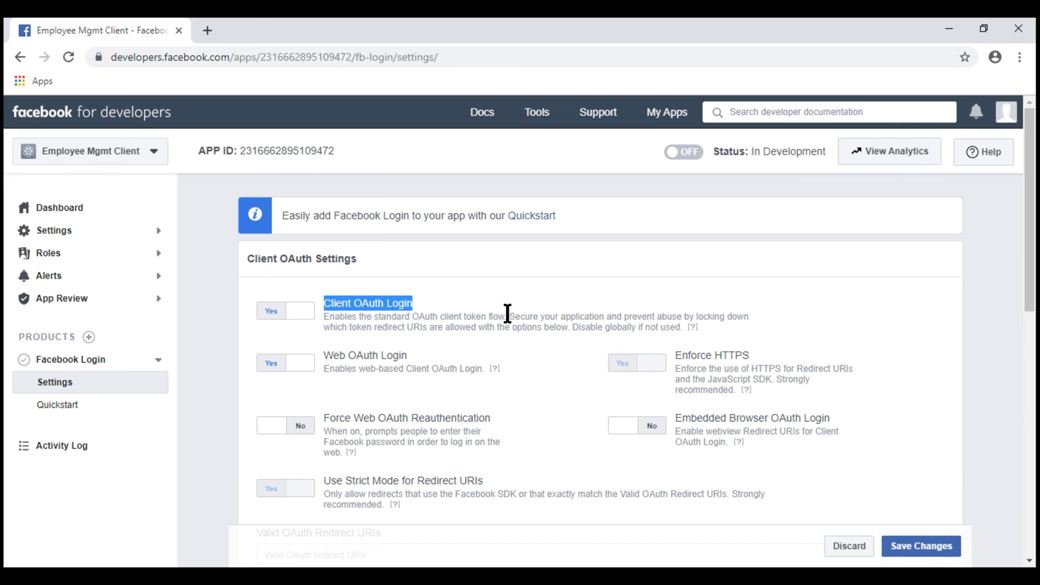
scroll(1032, 206, "down", 4)
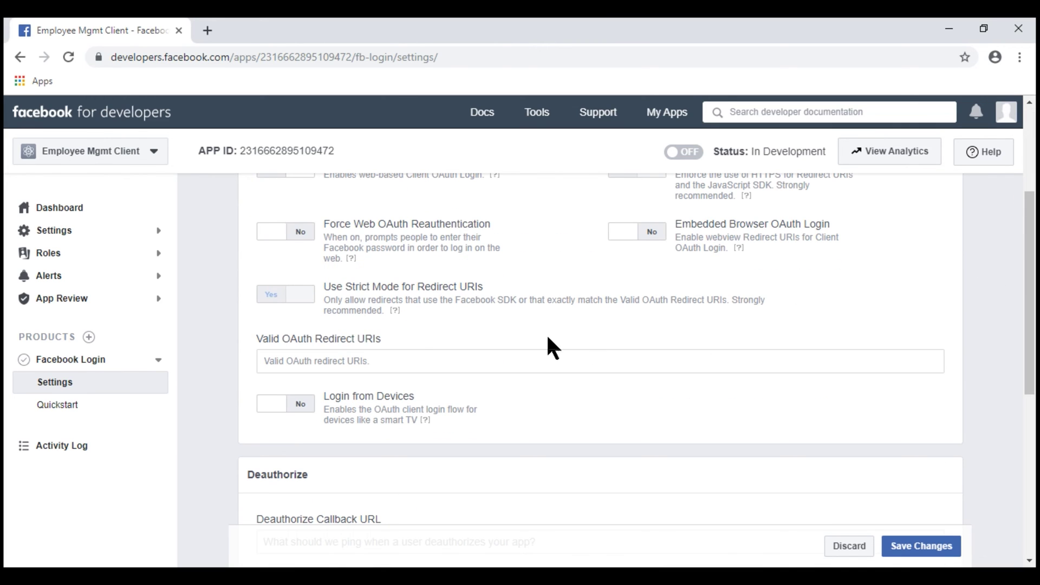
left_click_drag(382, 339, 255, 339)
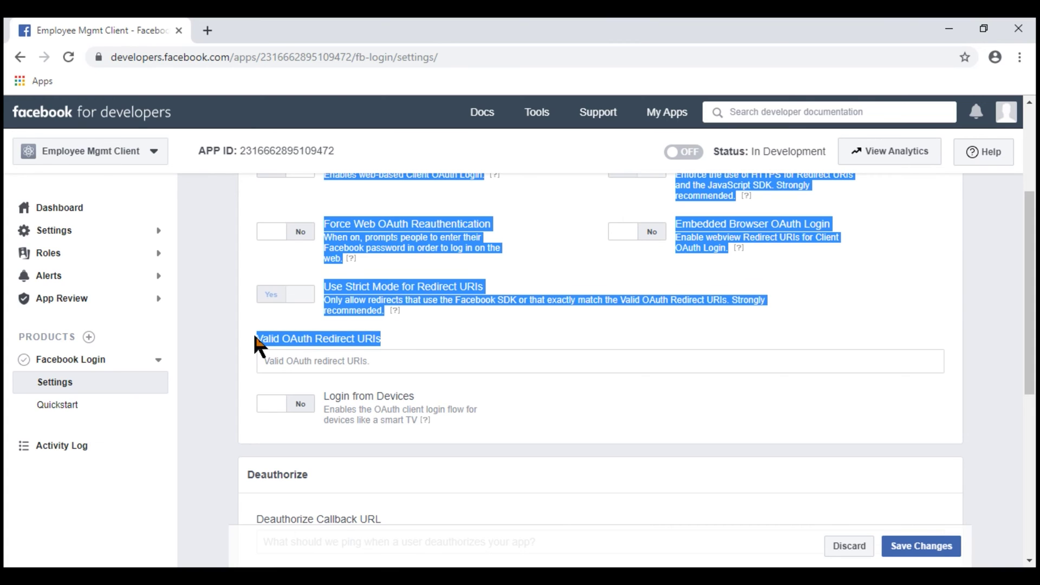
left_click(419, 340)
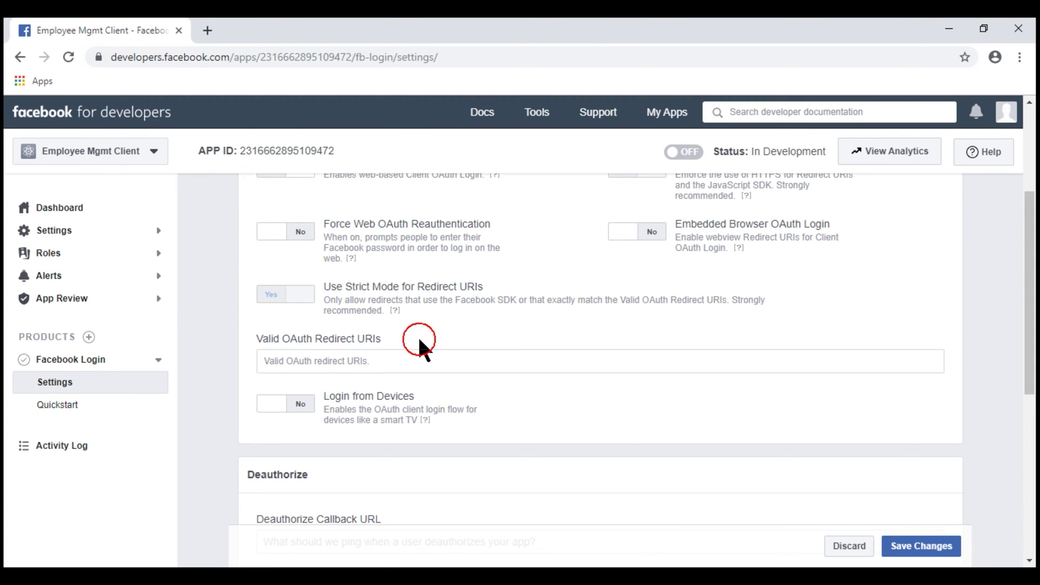
left_click(395, 358)
key("alt+Tab")
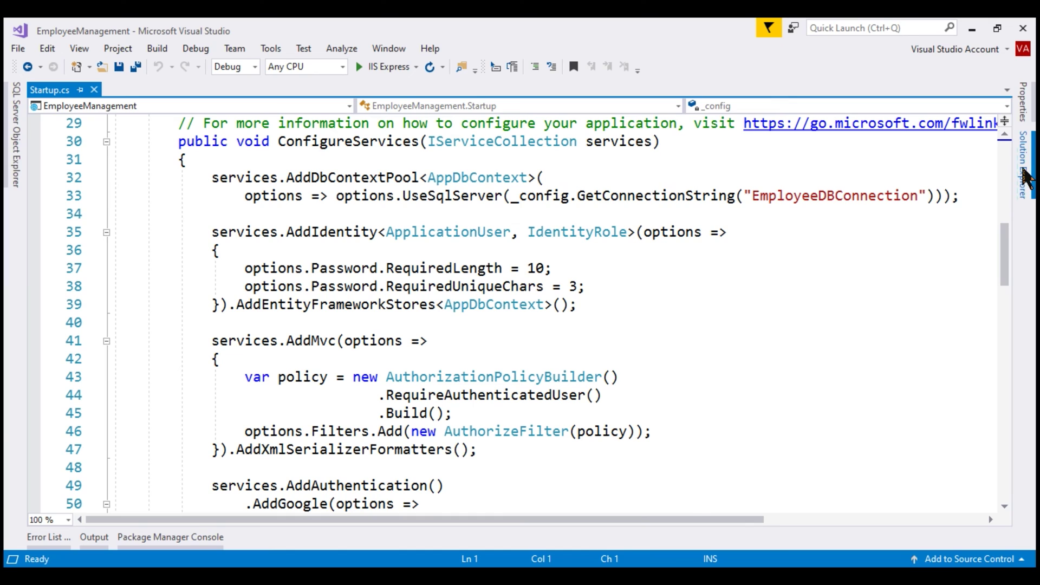
left_click(1023, 173)
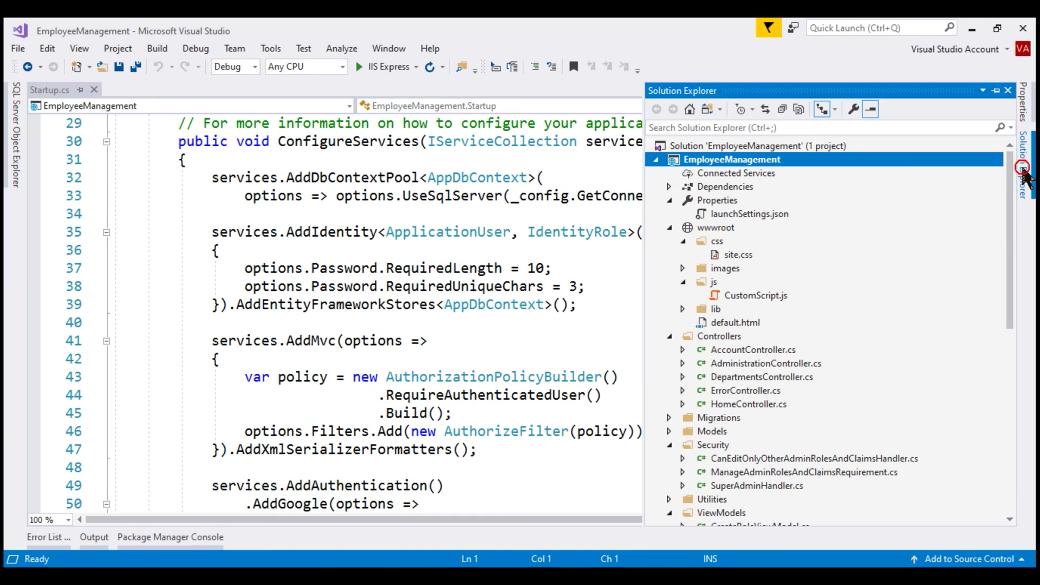
right_click(711, 161)
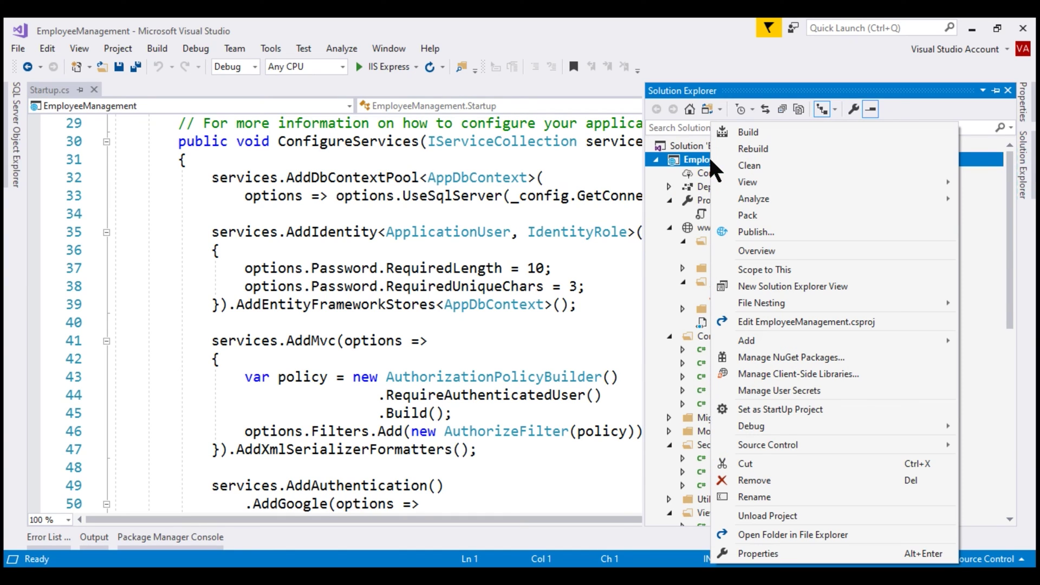
left_click(753, 553)
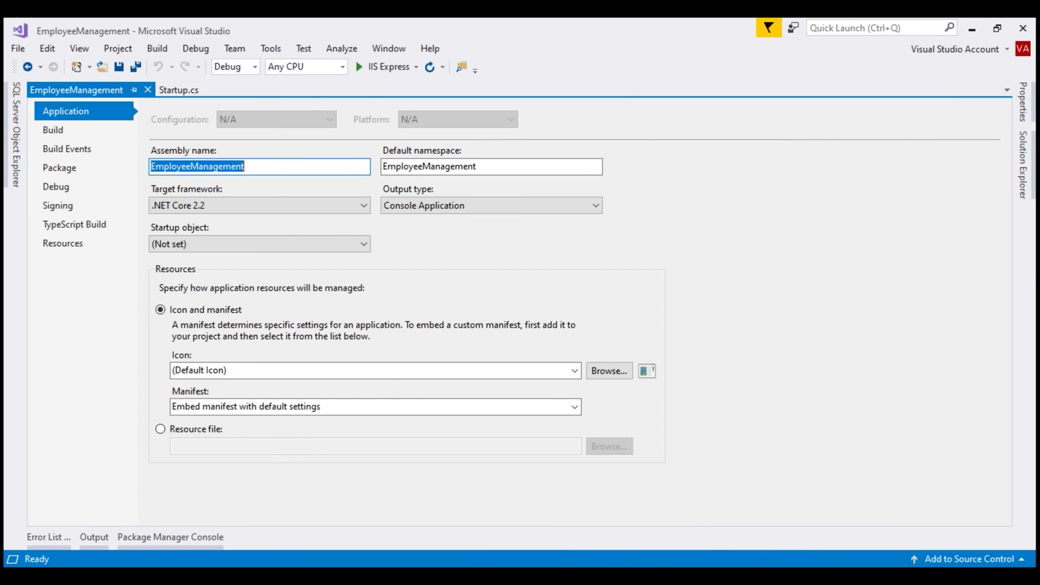
left_click(76, 185)
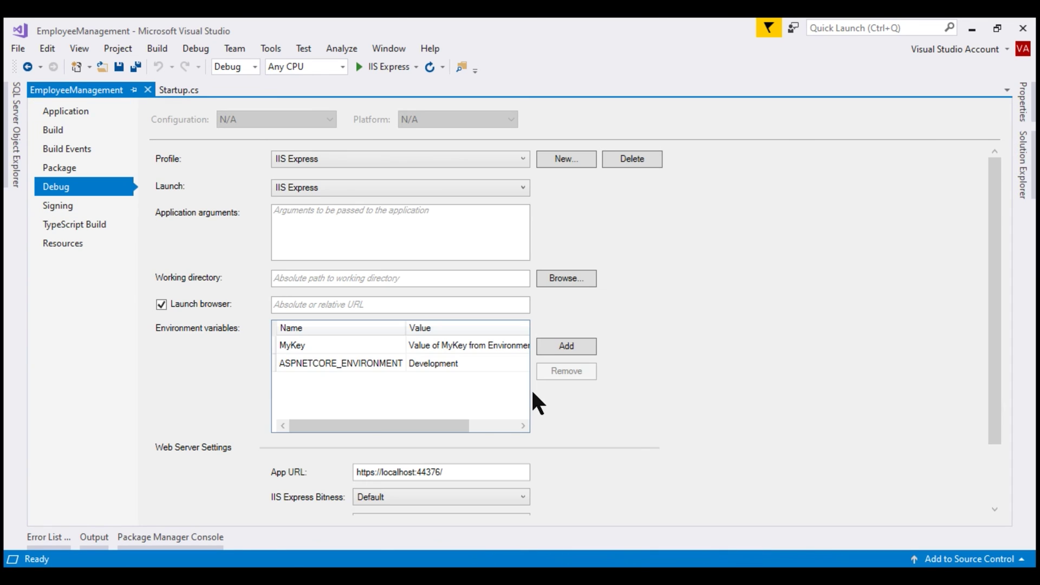
triple_click(470, 471)
key("ctrl+c")
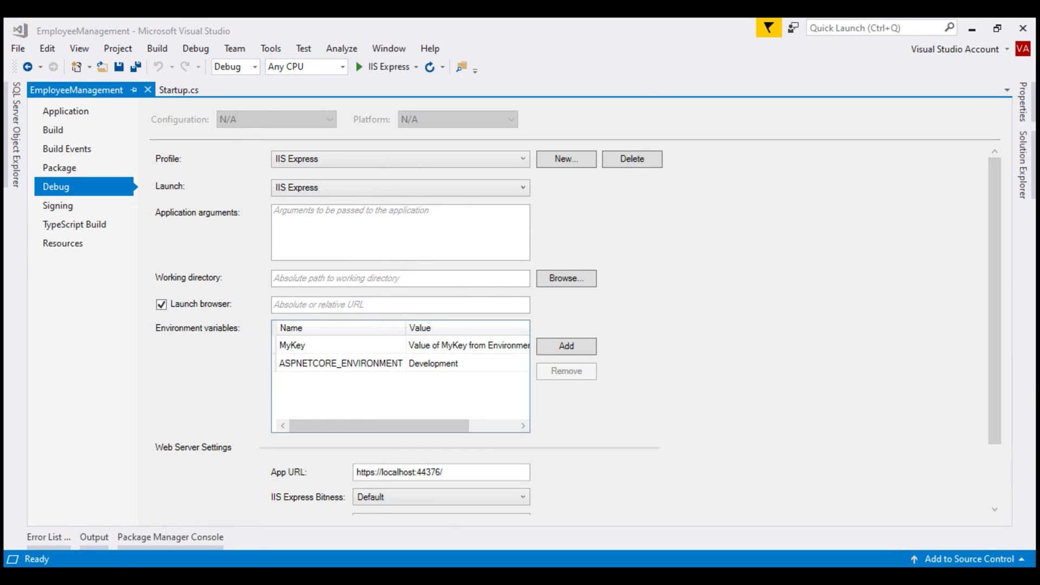
key("alt+Tab")
left_click(461, 345)
key("ctrl+v")
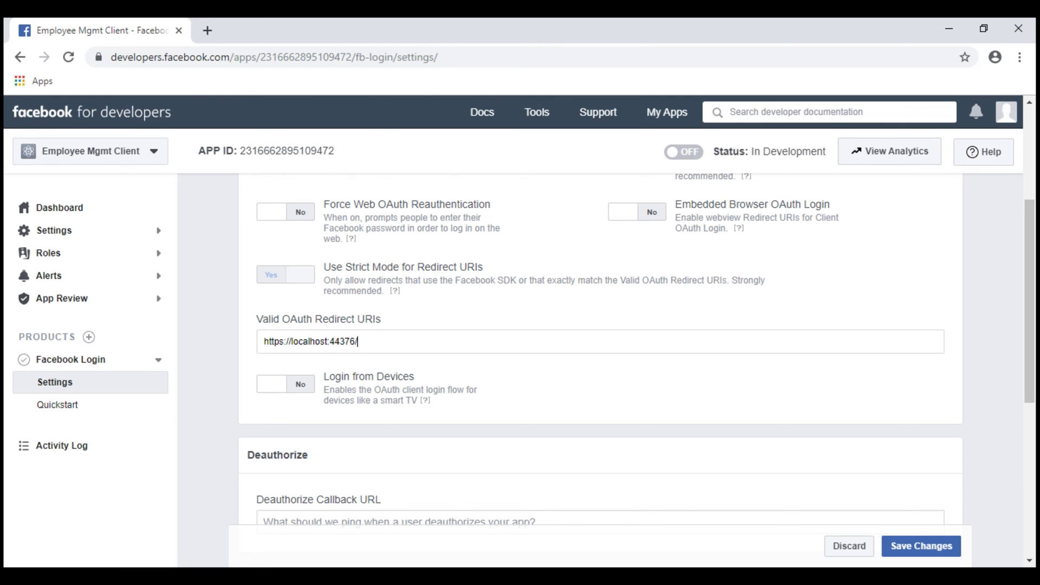
type("si")
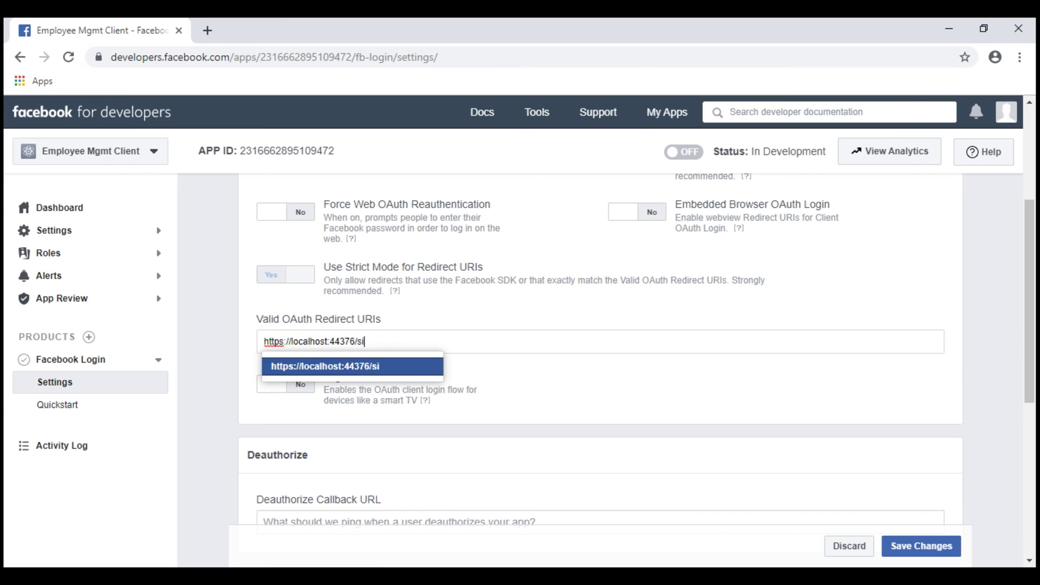
type("gnin-facebook")
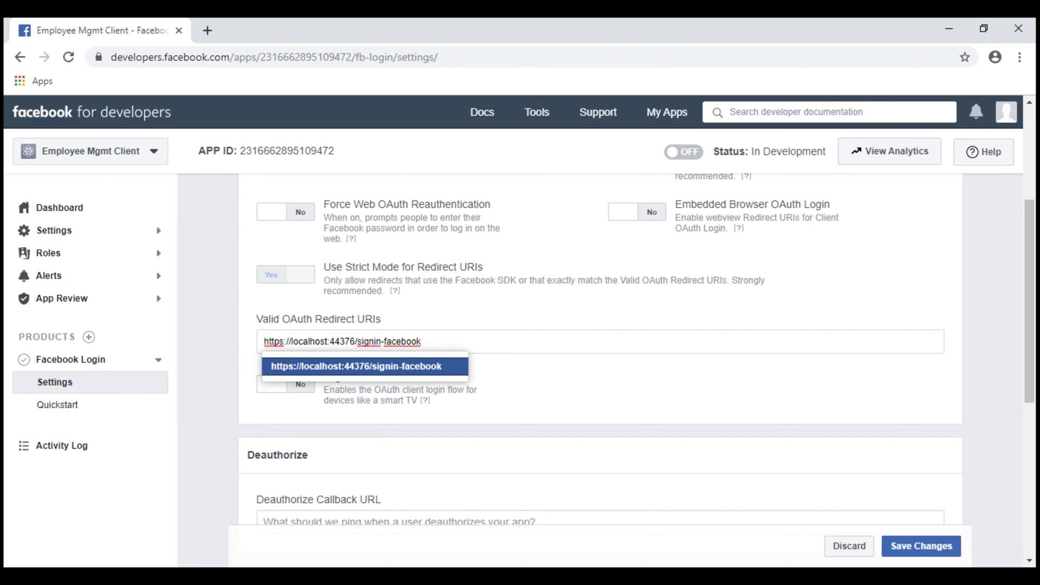
left_click(928, 550)
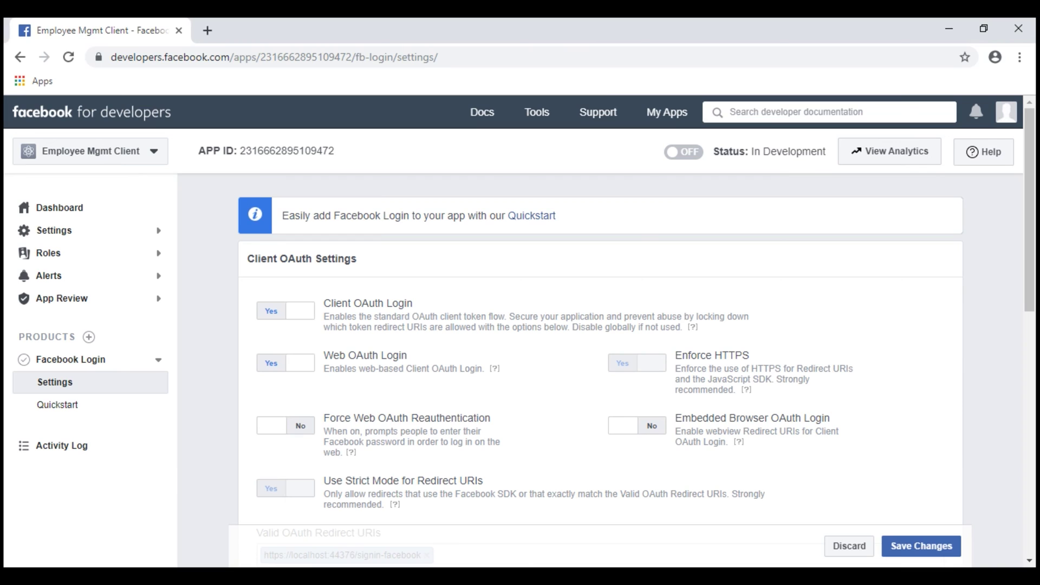
left_click(73, 231)
- On the Basic settings page, select the App ID and reveal the App Secret by confirming the password
left_click(53, 253)
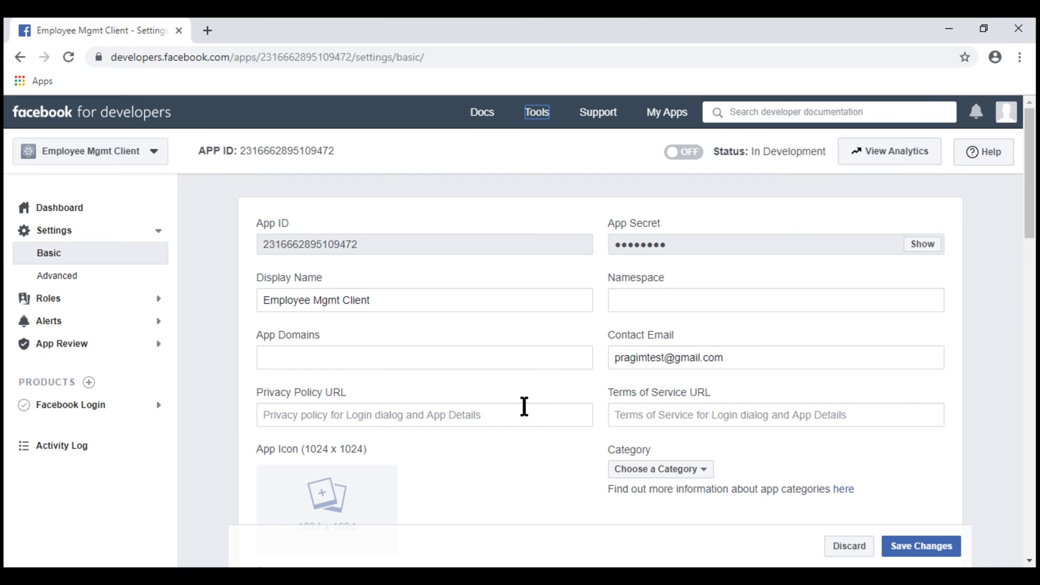
double_click(325, 244)
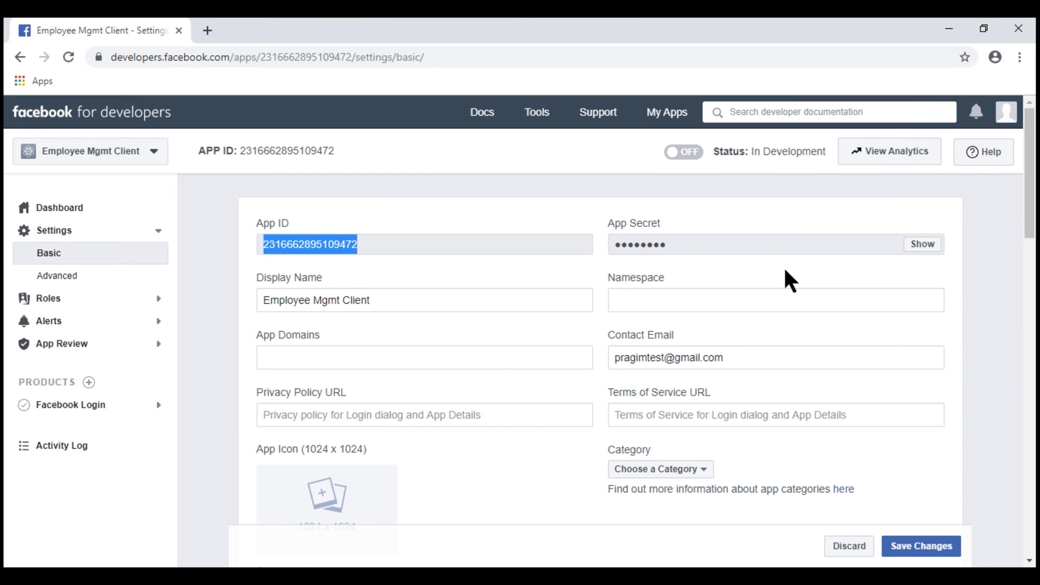
left_click(928, 245)
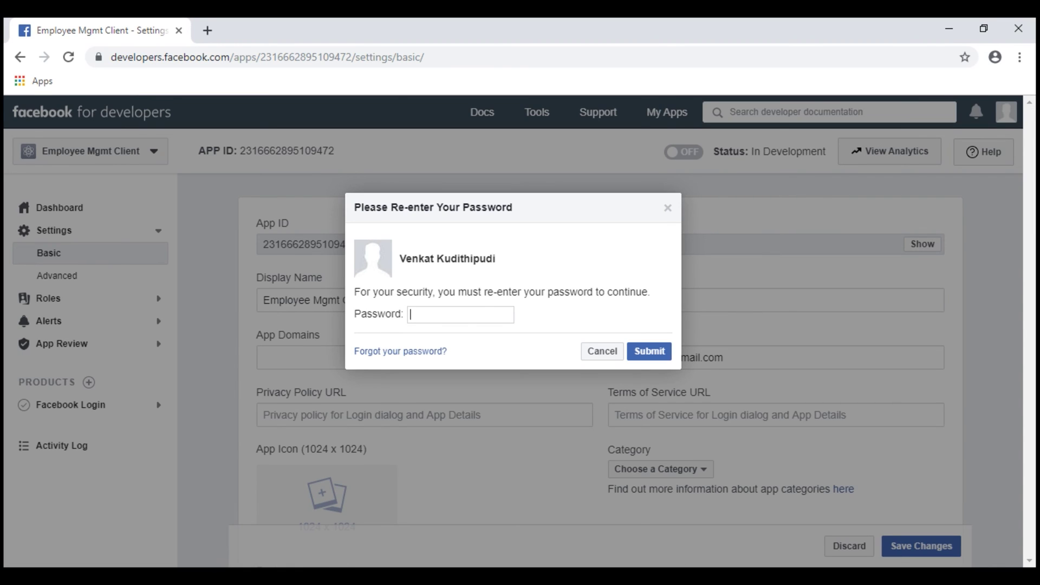
type("•••••••••")
key("Return")
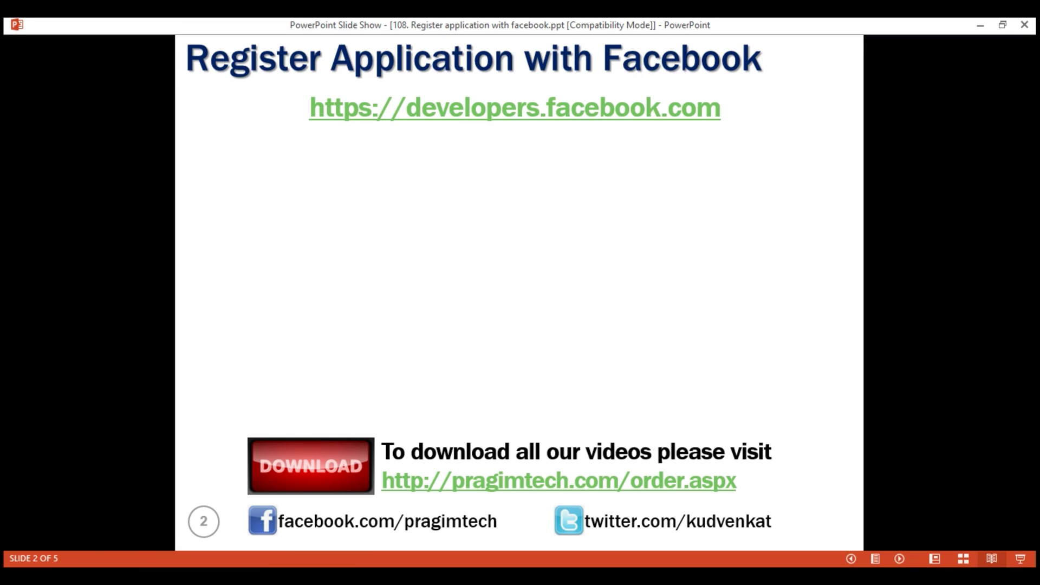
- Step through the Create App screenshot and Step 2 and 3 slides to slide 5, 'Step 4'
key("Right")
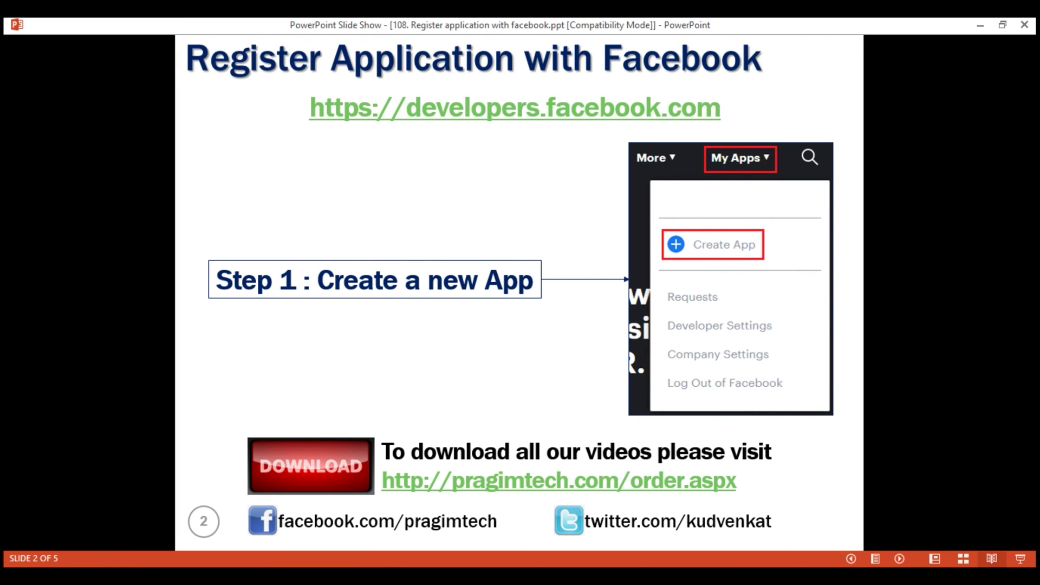
key("Right")
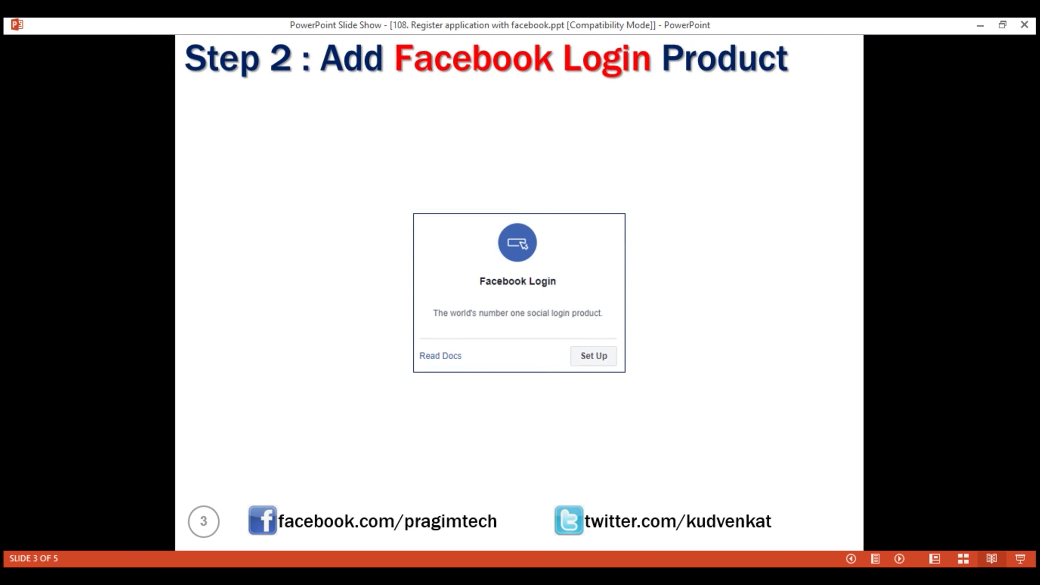
key("Right")
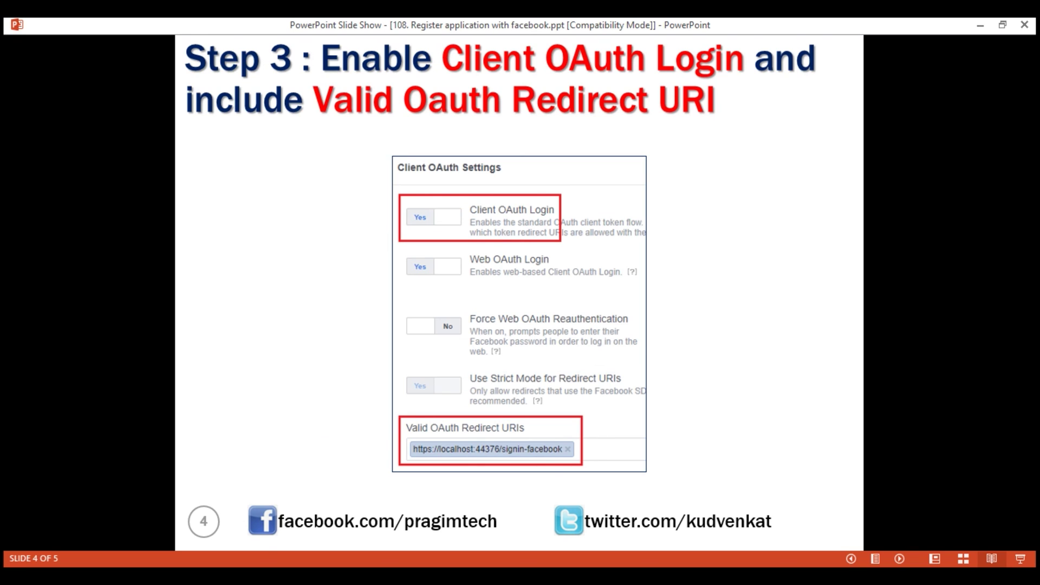
key("Right")
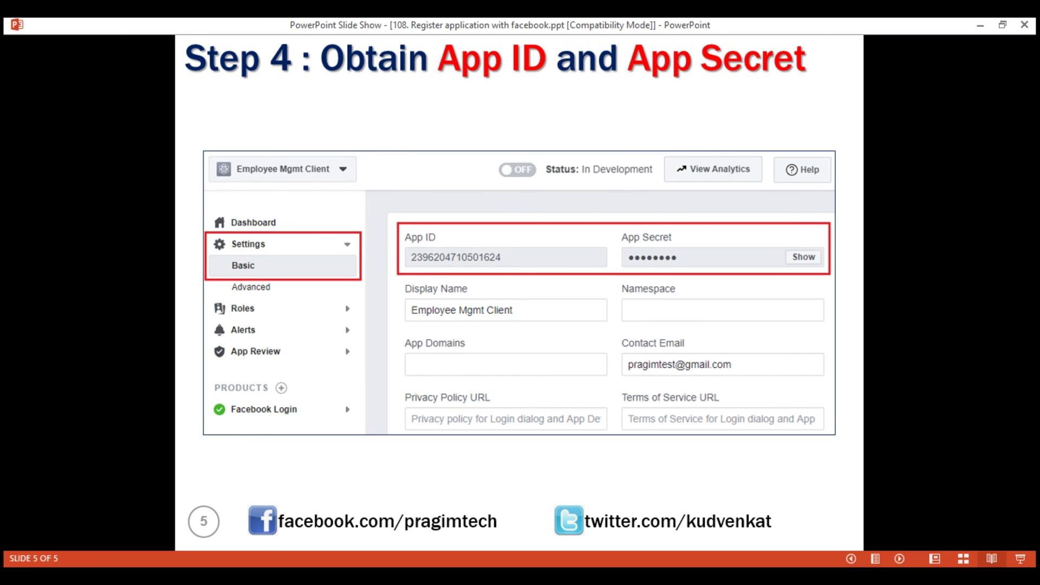